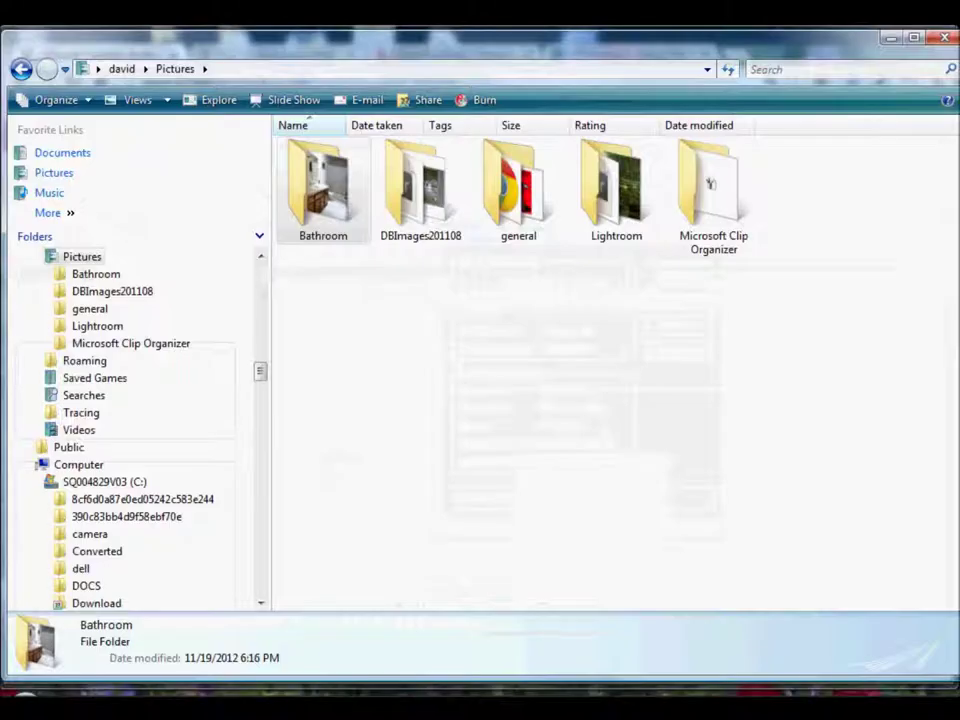
Step: Open the Bathroom folder in Pictures so mcKbath1.jpg is listed
{"action": "double_click", "coordinate": [336, 217]}
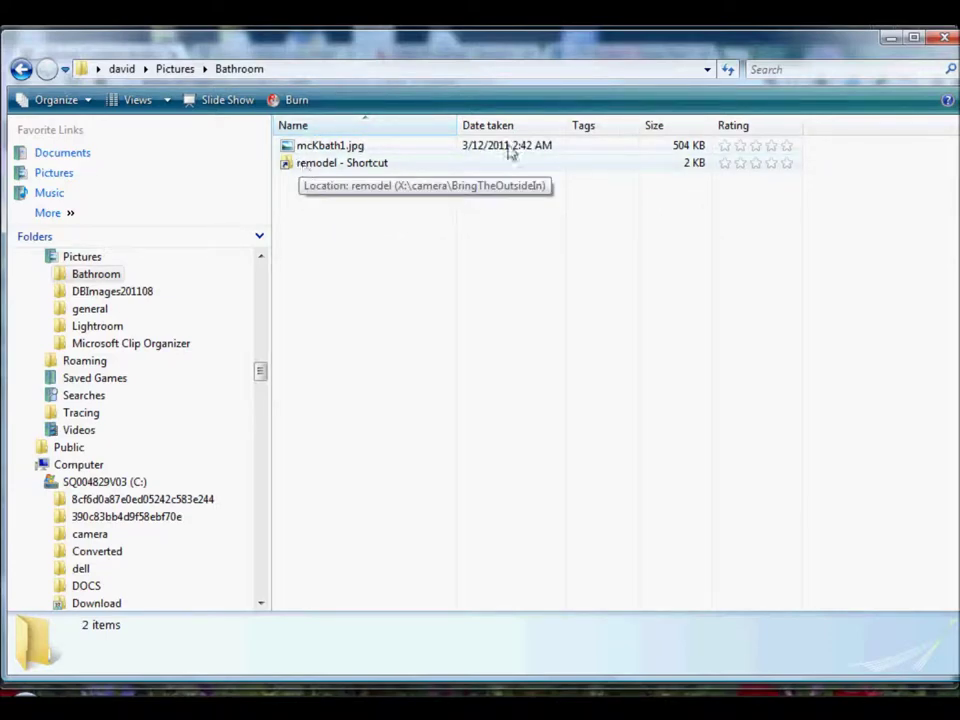
Step: Copy the enlarged Cascade Head Trail boardwalk photo to the clipboard, then launch Paint
{"action": "left_click", "coordinate": [893, 40]}
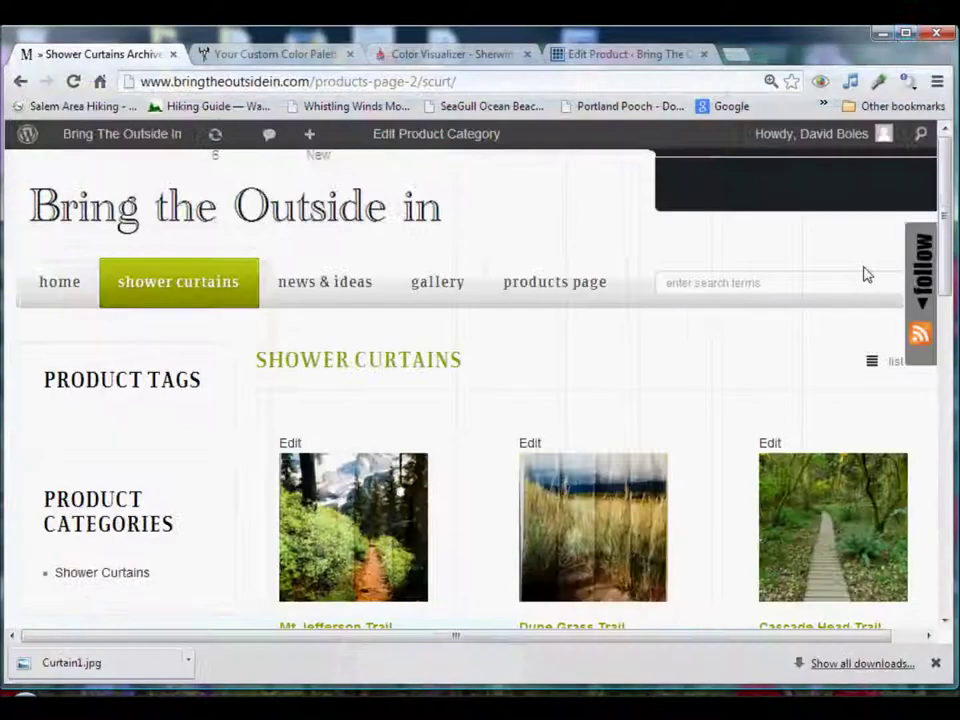
{"action": "left_click", "coordinate": [822, 548]}
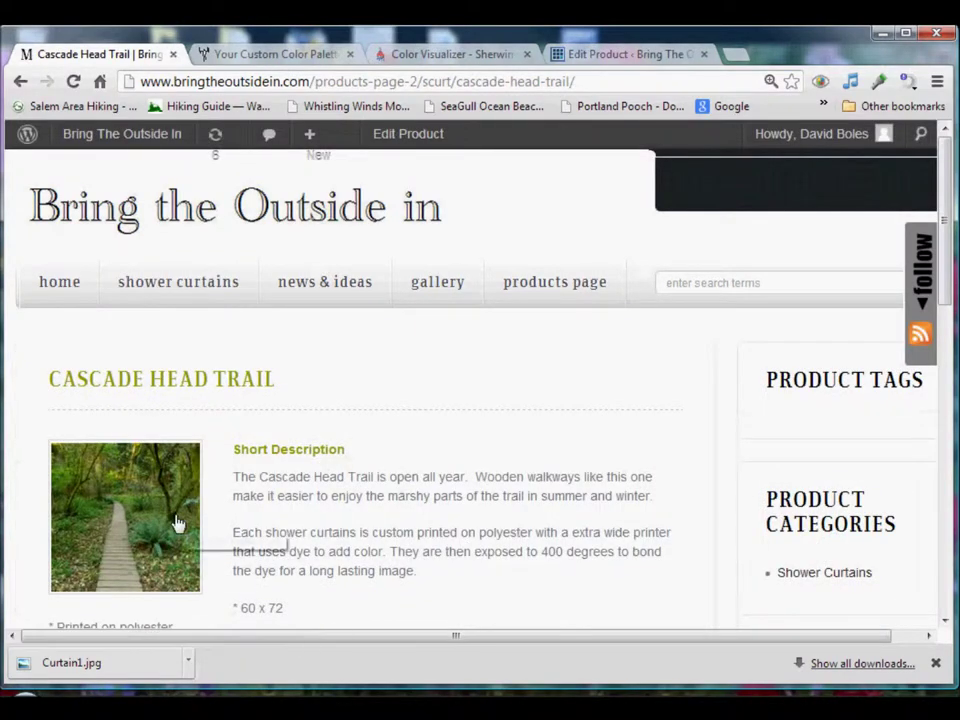
{"action": "left_click", "coordinate": [178, 521]}
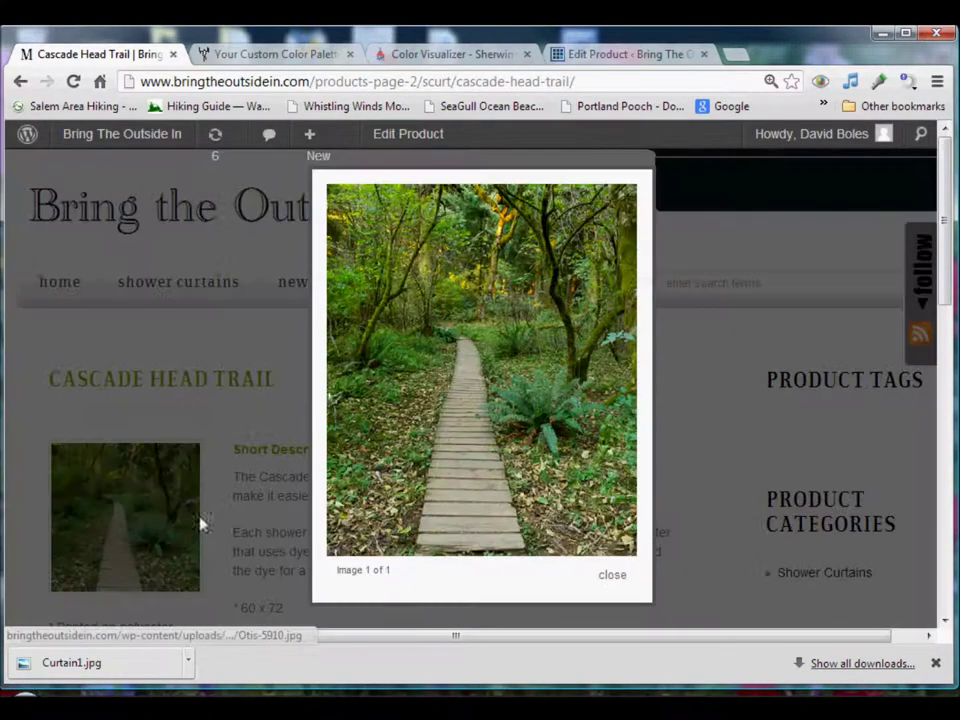
{"action": "right_click", "coordinate": [477, 388]}
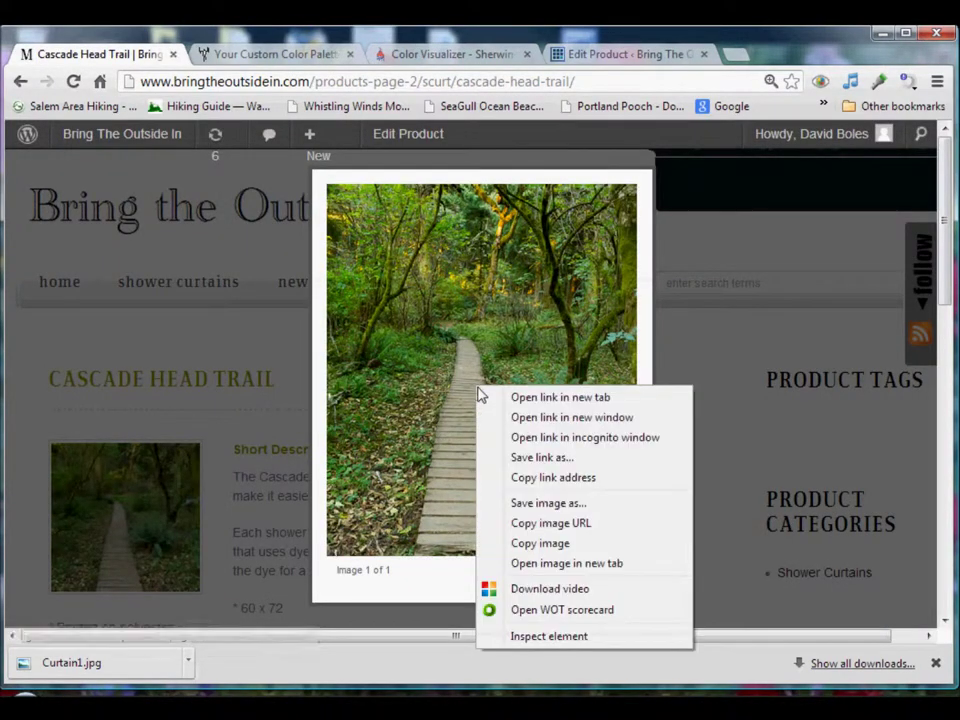
{"action": "left_click", "coordinate": [492, 543]}
{"action": "key", "text": "super"}
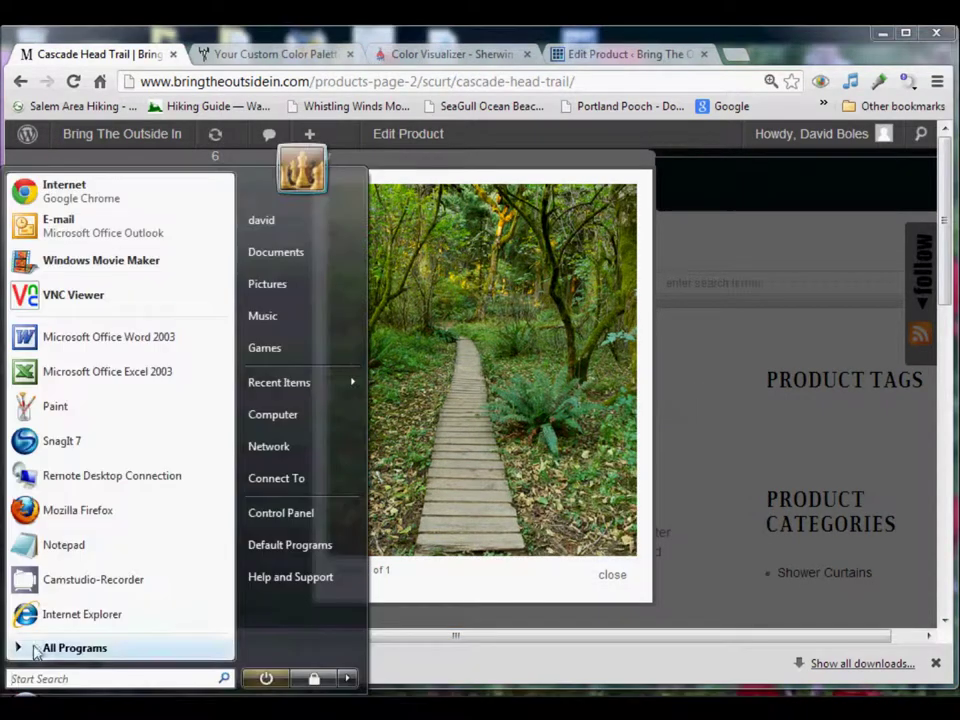
{"action": "left_click", "coordinate": [57, 418]}
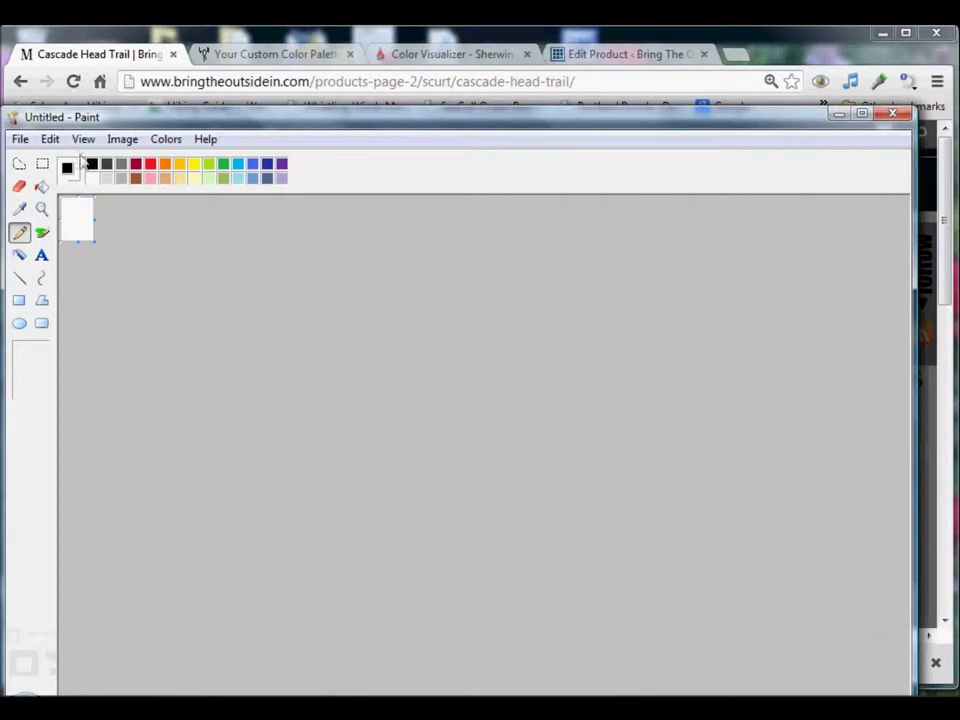
Step: Paste the boardwalk photo into a new image and save it as Curtain1.jpg in Bathroom
{"action": "left_click", "coordinate": [50, 139]}
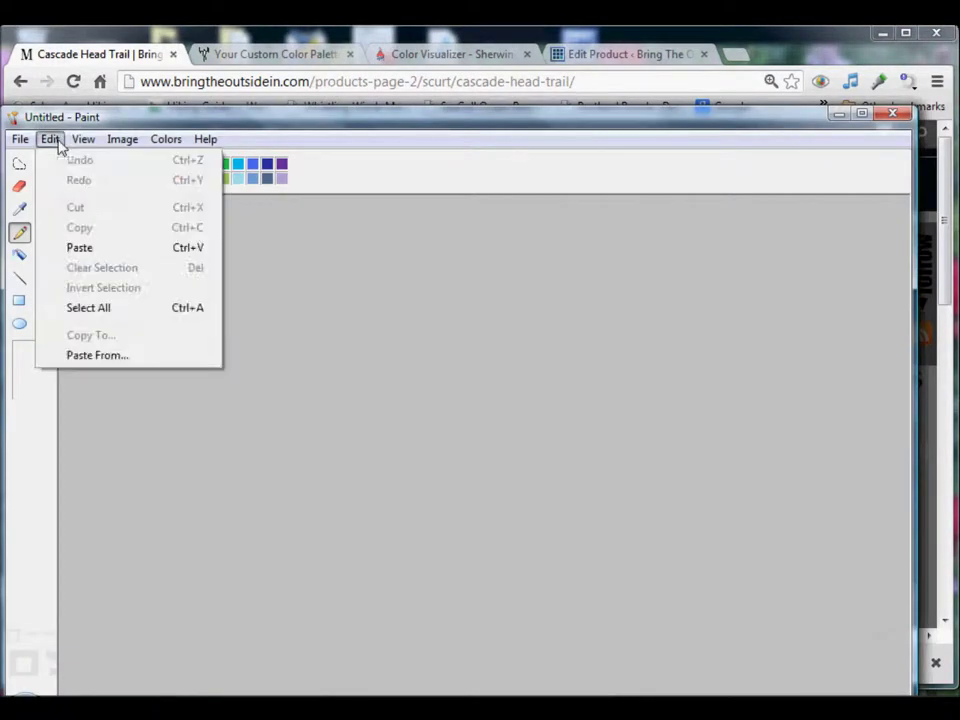
{"action": "left_click", "coordinate": [88, 250]}
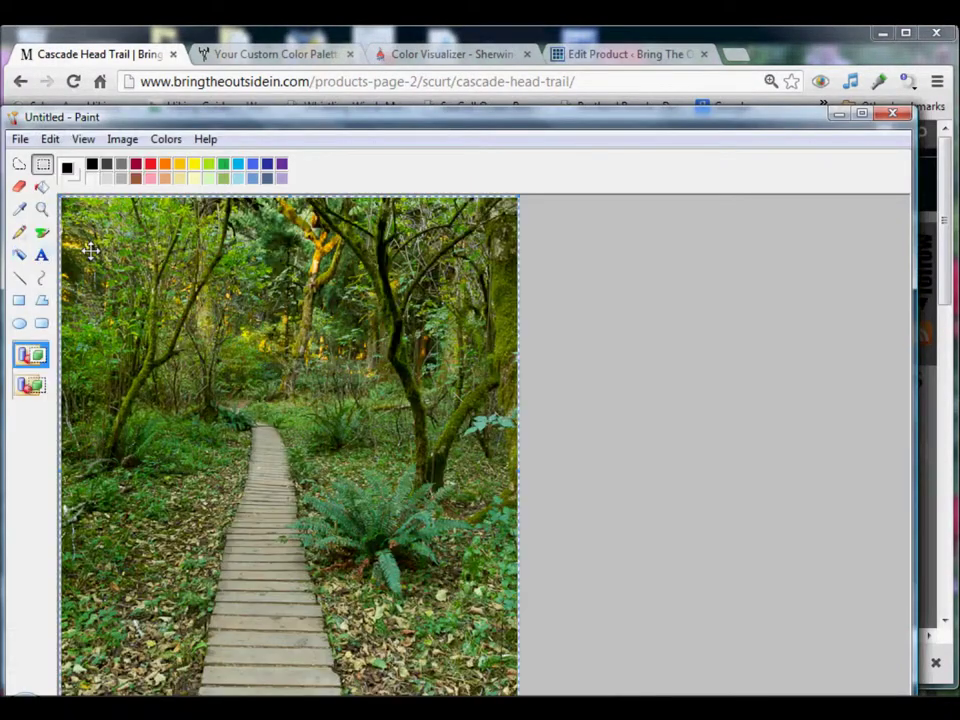
{"action": "left_click", "coordinate": [19, 139]}
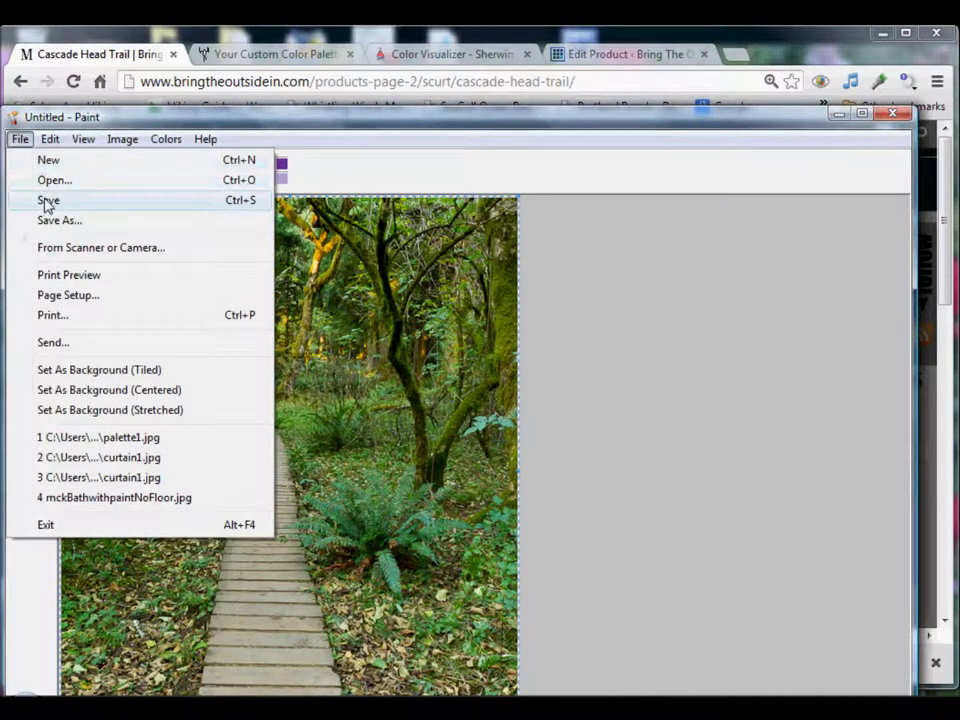
{"action": "left_click", "coordinate": [47, 202]}
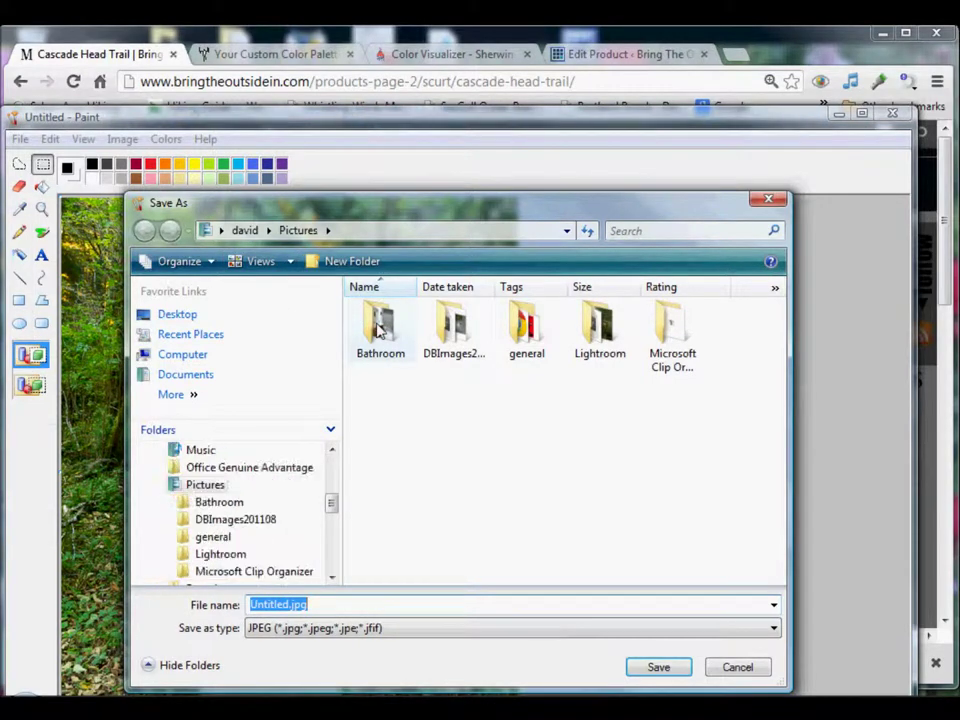
{"action": "double_click", "coordinate": [378, 330]}
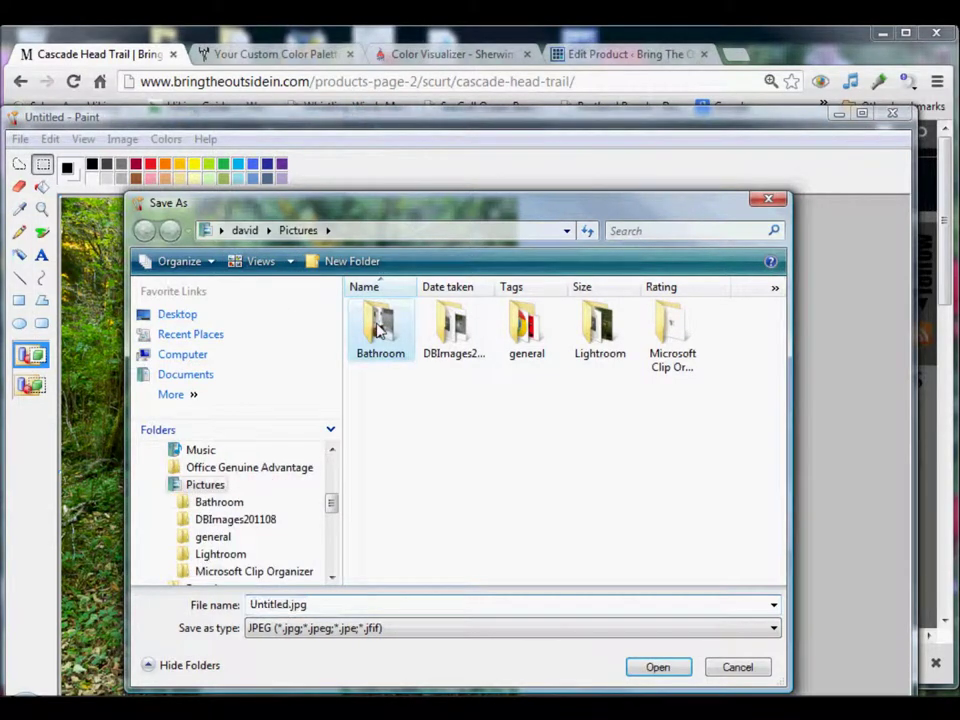
{"action": "double_click", "coordinate": [288, 604]}
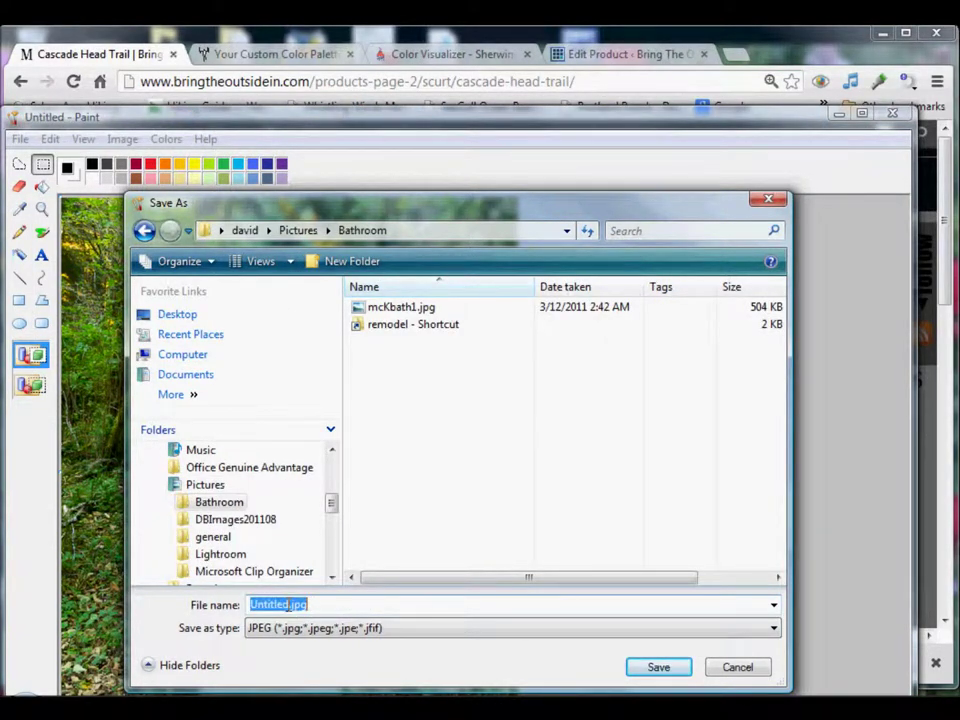
{"action": "left_click_drag", "start_coordinate": [288, 604], "coordinate": [250, 604]}
{"action": "type", "text": "Cui"}
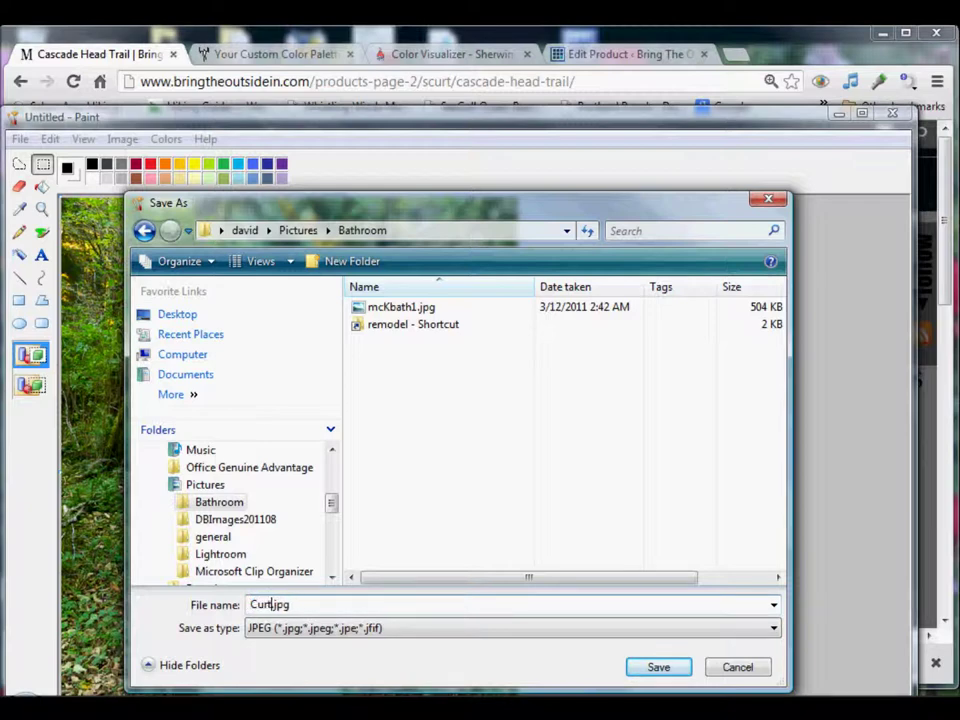
{"action": "key", "text": "Return"}
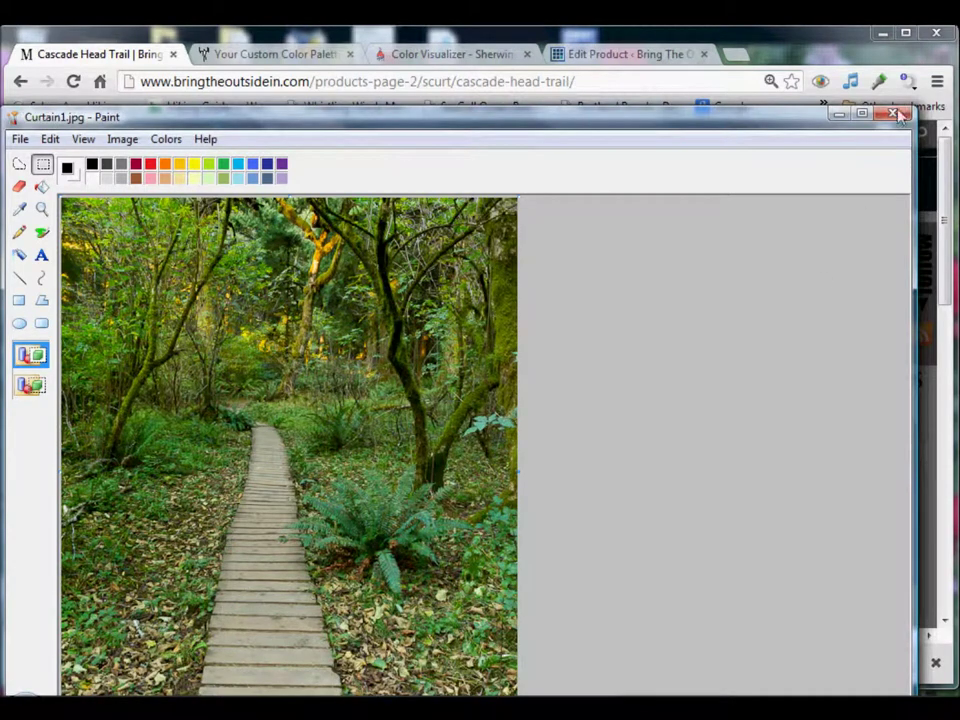
Step: Select the entire forest image and copy it
{"action": "left_click", "coordinate": [50, 139]}
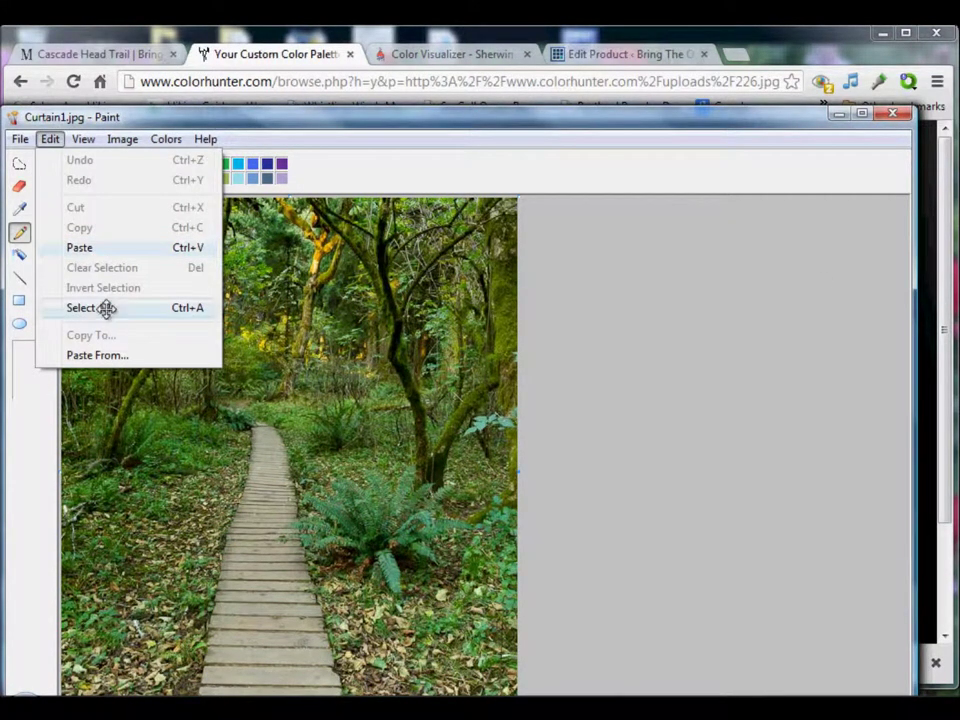
{"action": "left_click", "coordinate": [106, 308]}
{"action": "left_click", "coordinate": [50, 139]}
{"action": "left_click", "coordinate": [79, 227]}
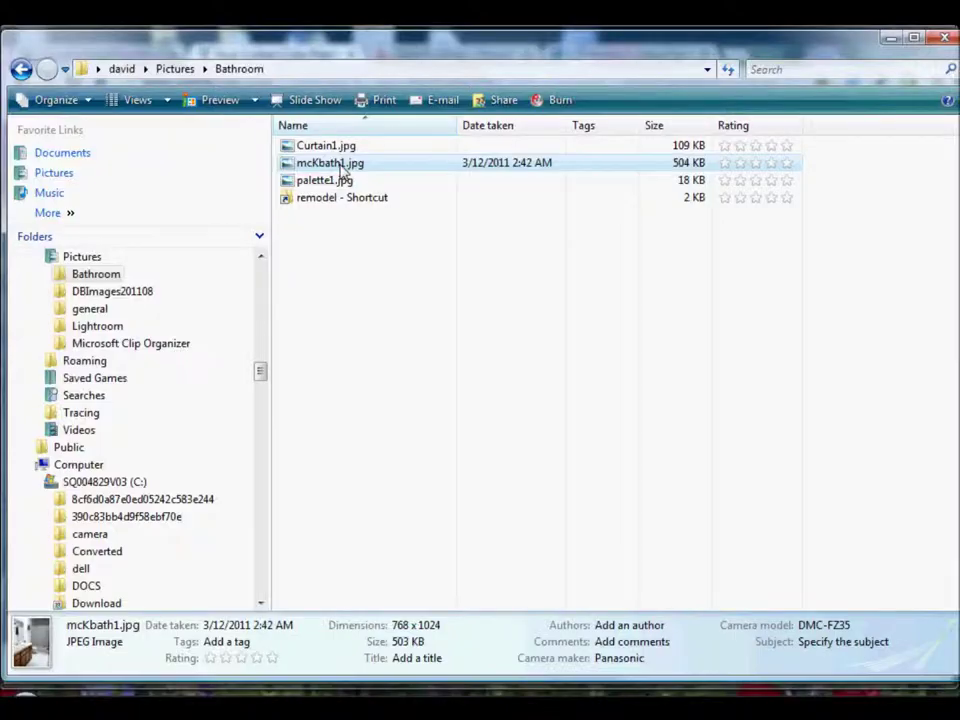
Step: Open mcKbath1.jpg with Paint from the Bathroom folder
{"action": "right_click", "coordinate": [343, 172]}
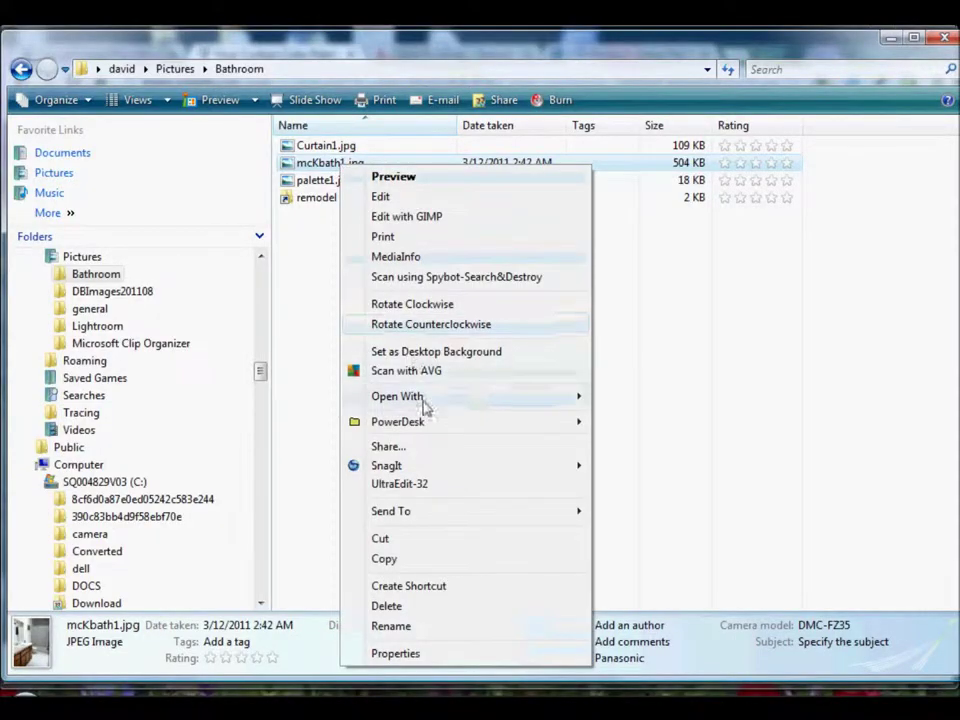
{"action": "mouse_move", "coordinate": [424, 401]}
{"action": "left_click", "coordinate": [625, 497]}
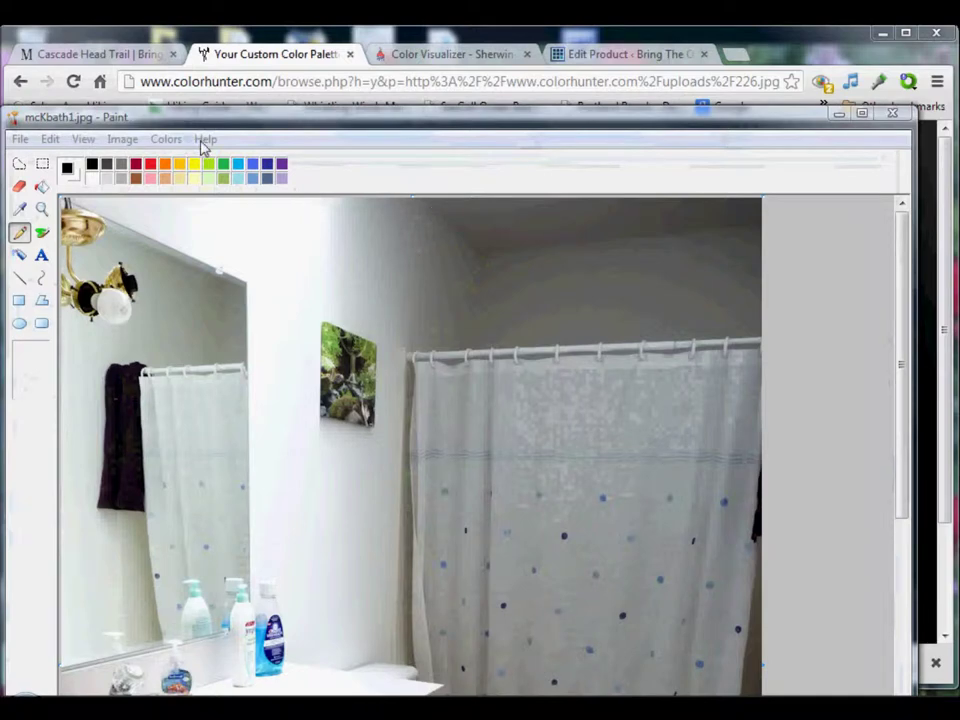
Step: Paste the forest photo onto mcKbath1.jpg, shrink it over the shower curtain, and commit it
{"action": "left_click_drag", "start_coordinate": [200, 122], "coordinate": [200, 44]}
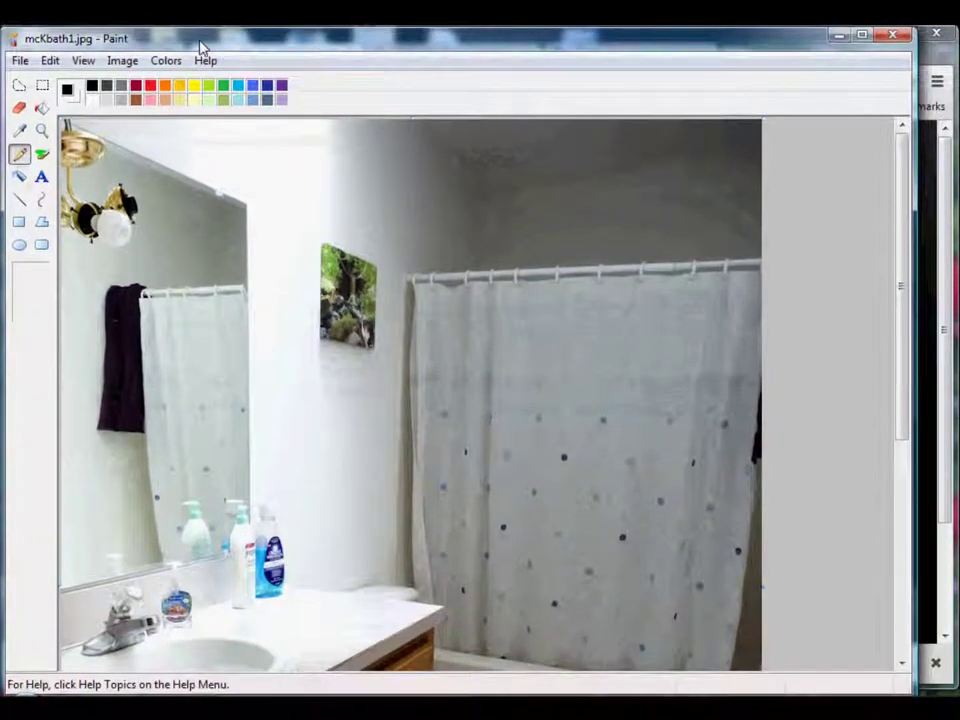
{"action": "left_click", "coordinate": [50, 60]}
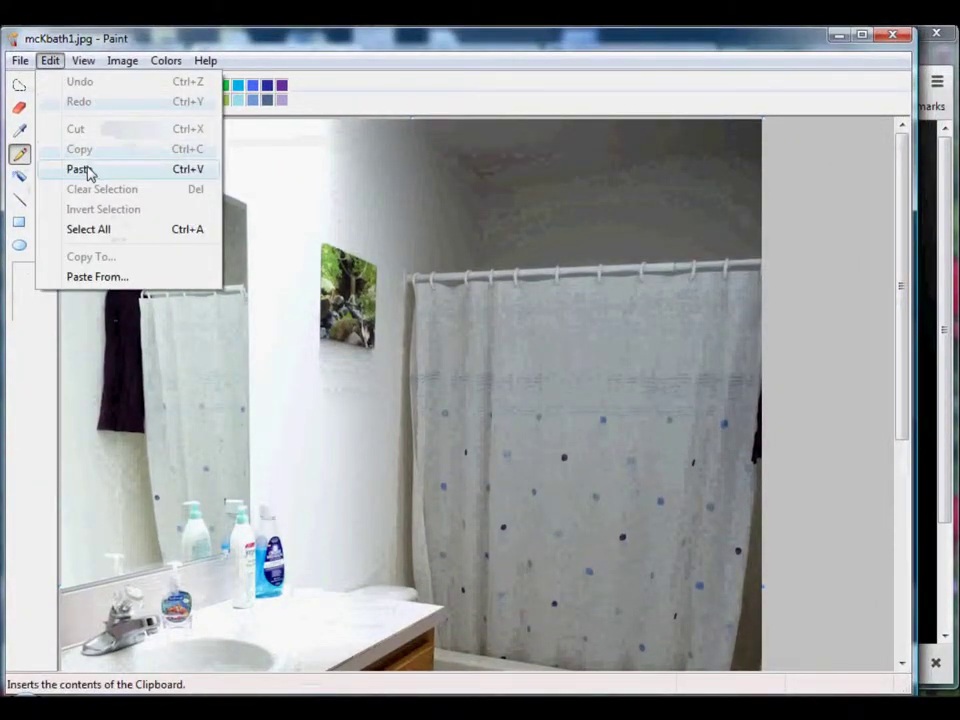
{"action": "left_click", "coordinate": [88, 168]}
{"action": "left_click_drag", "start_coordinate": [134, 203], "coordinate": [376, 334]}
{"action": "left_click_drag", "start_coordinate": [900, 214], "coordinate": [915, 326]}
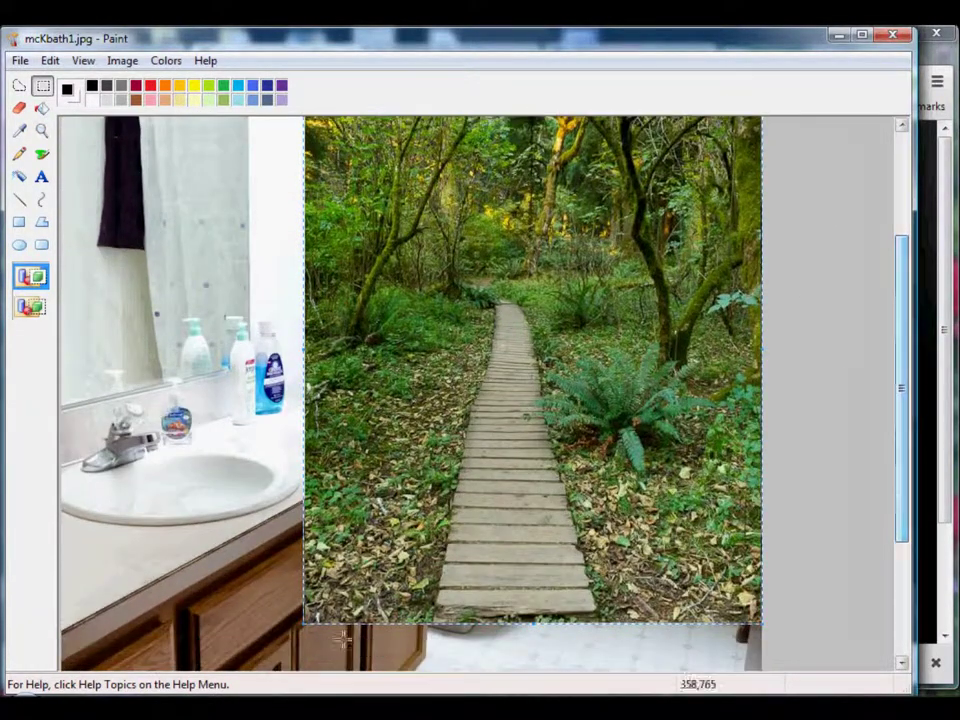
{"action": "left_click_drag", "start_coordinate": [307, 626], "coordinate": [415, 563]}
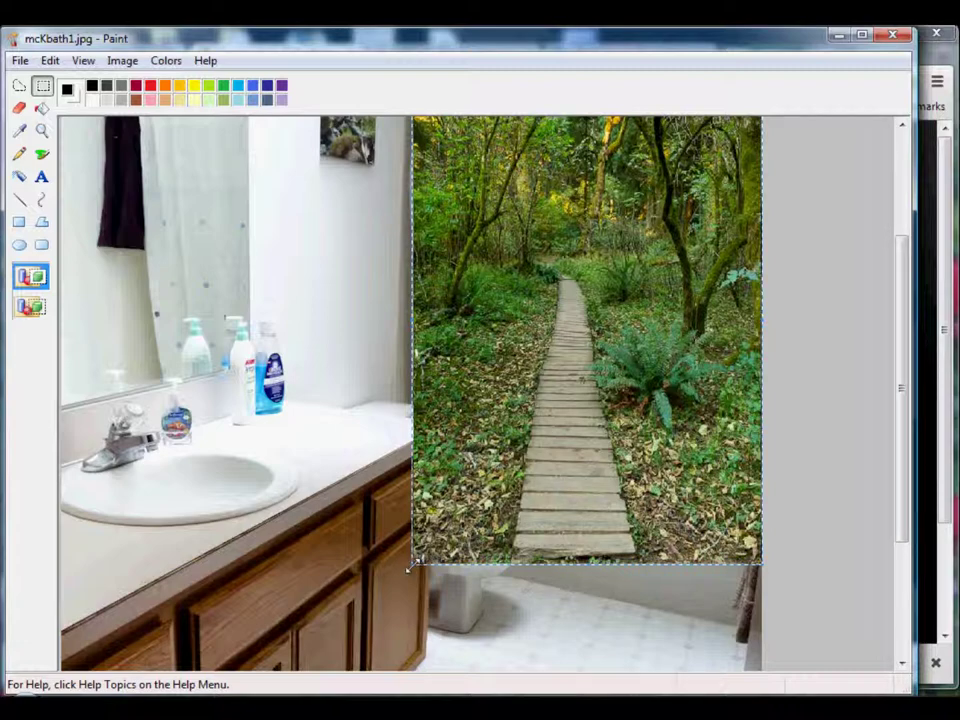
{"action": "left_click_drag", "start_coordinate": [413, 563], "coordinate": [419, 557]}
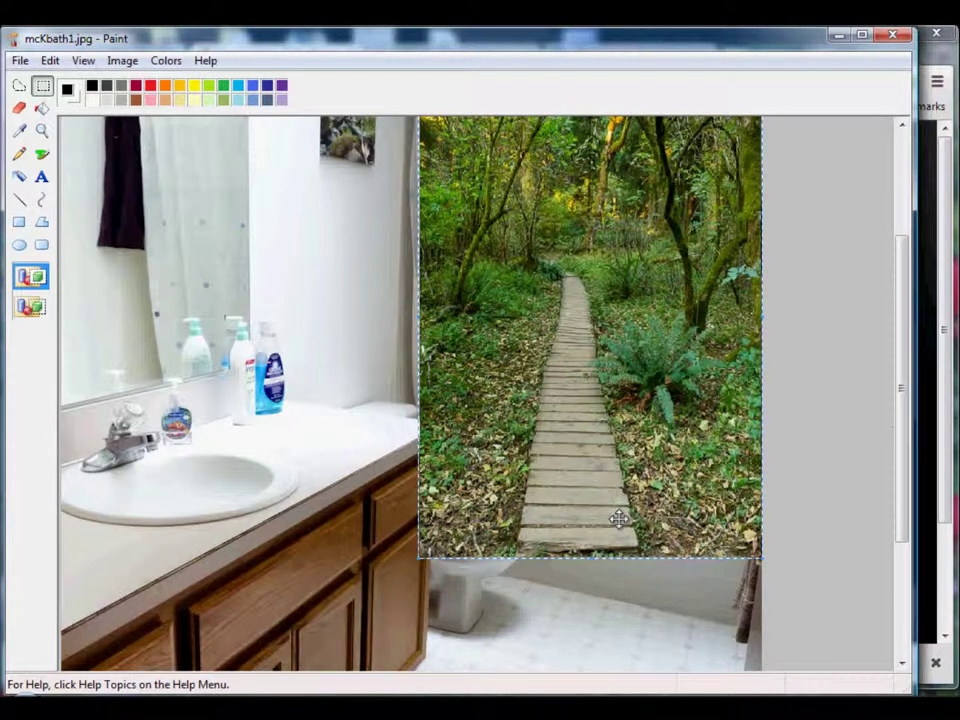
{"action": "left_click_drag", "start_coordinate": [900, 413], "coordinate": [900, 381]}
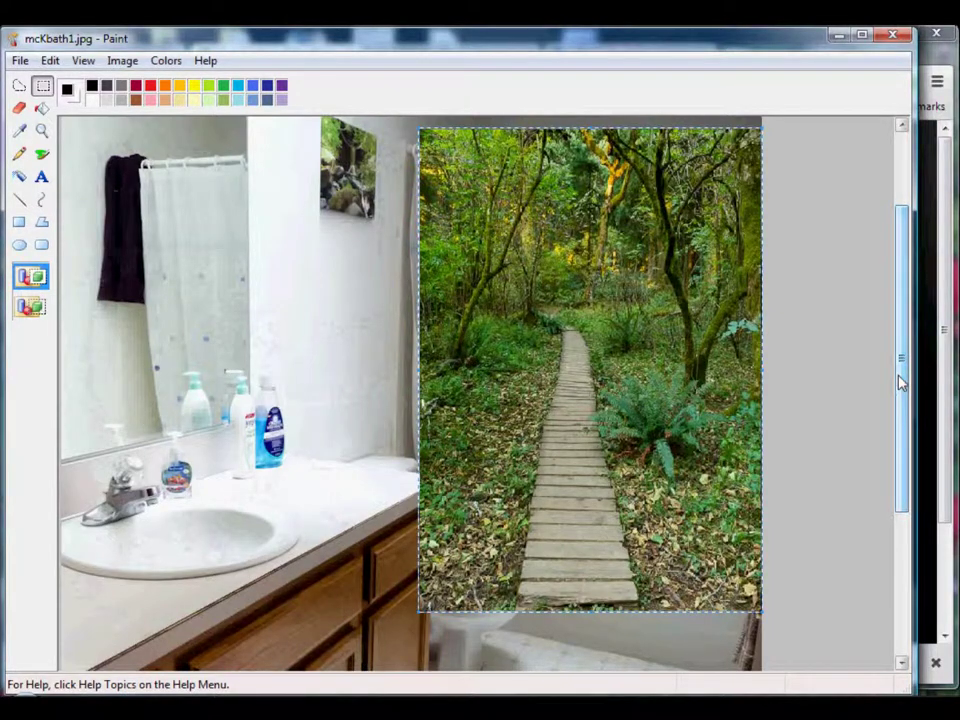
{"action": "left_click", "coordinate": [350, 265]}
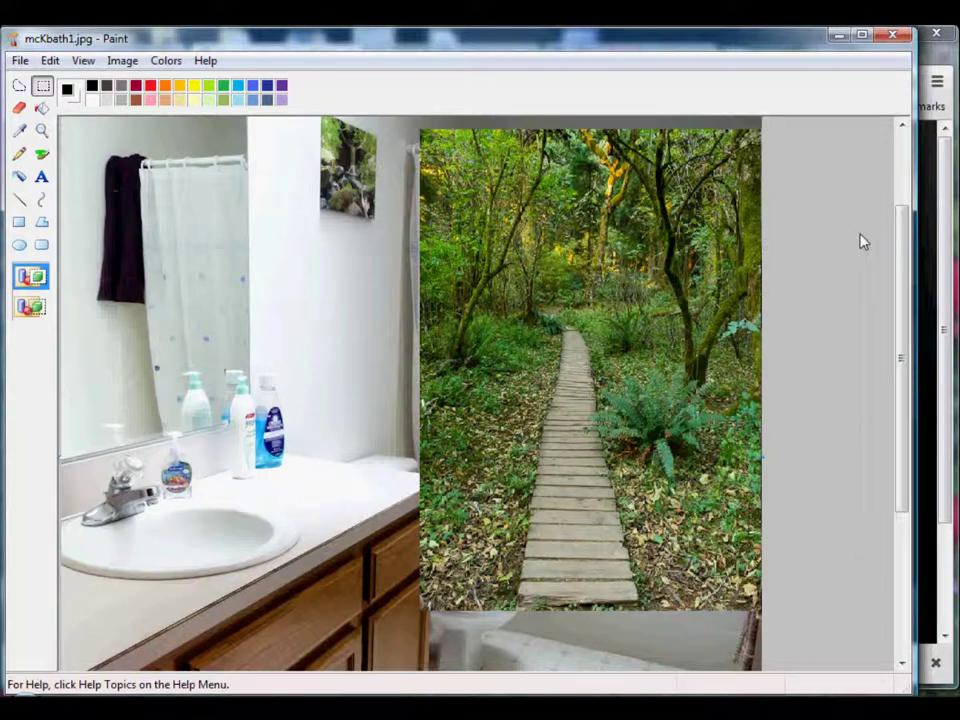
Step: Select and delete the framed wall picture and the blue bottle beside the sink
{"action": "left_click_drag", "start_coordinate": [902, 246], "coordinate": [902, 211]}
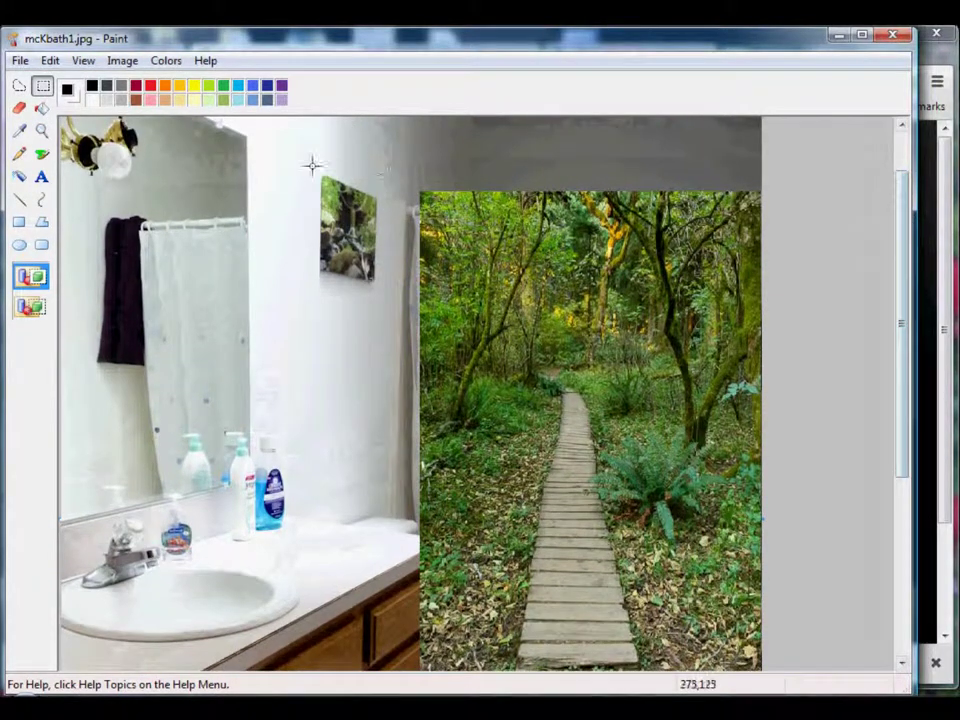
{"action": "left_click_drag", "start_coordinate": [313, 167], "coordinate": [391, 293]}
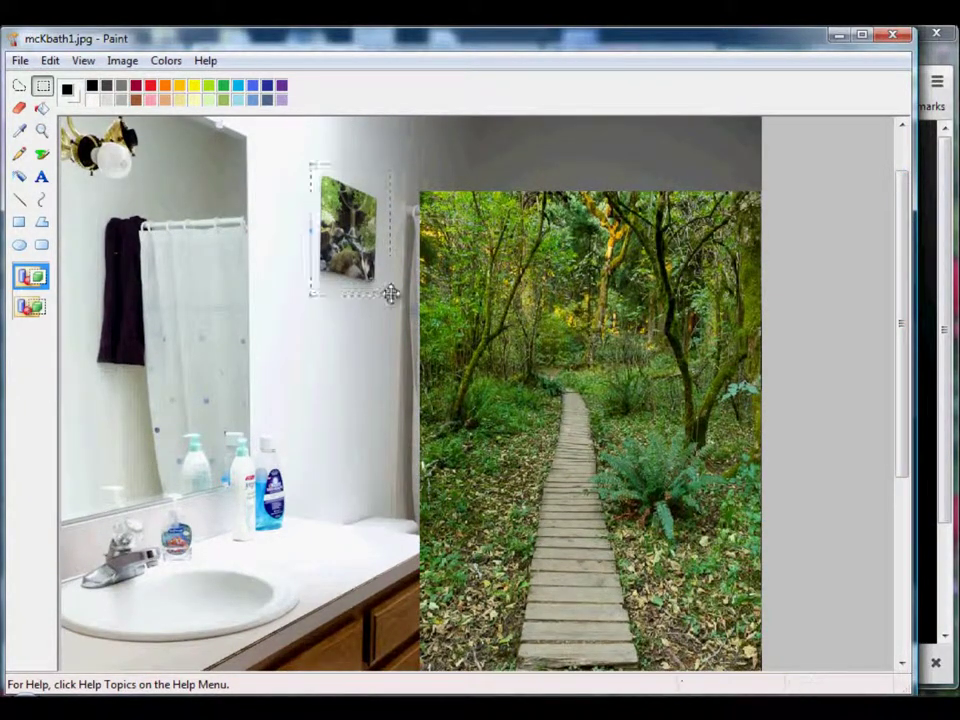
{"action": "key", "text": "Delete"}
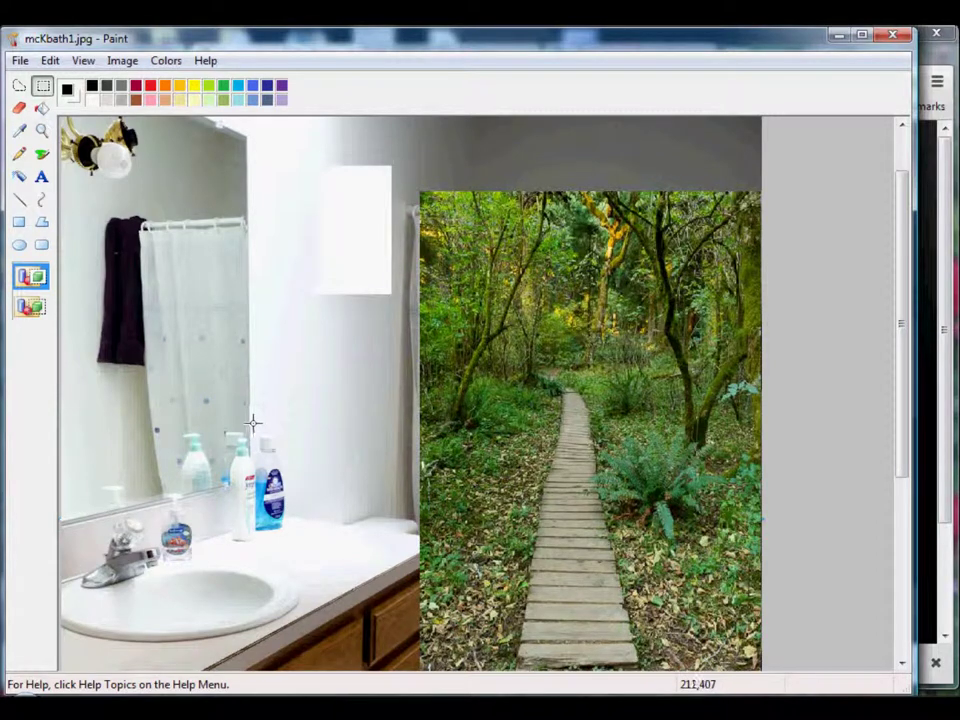
{"action": "left_click_drag", "start_coordinate": [252, 428], "coordinate": [289, 524]}
{"action": "key", "text": "Delete"}
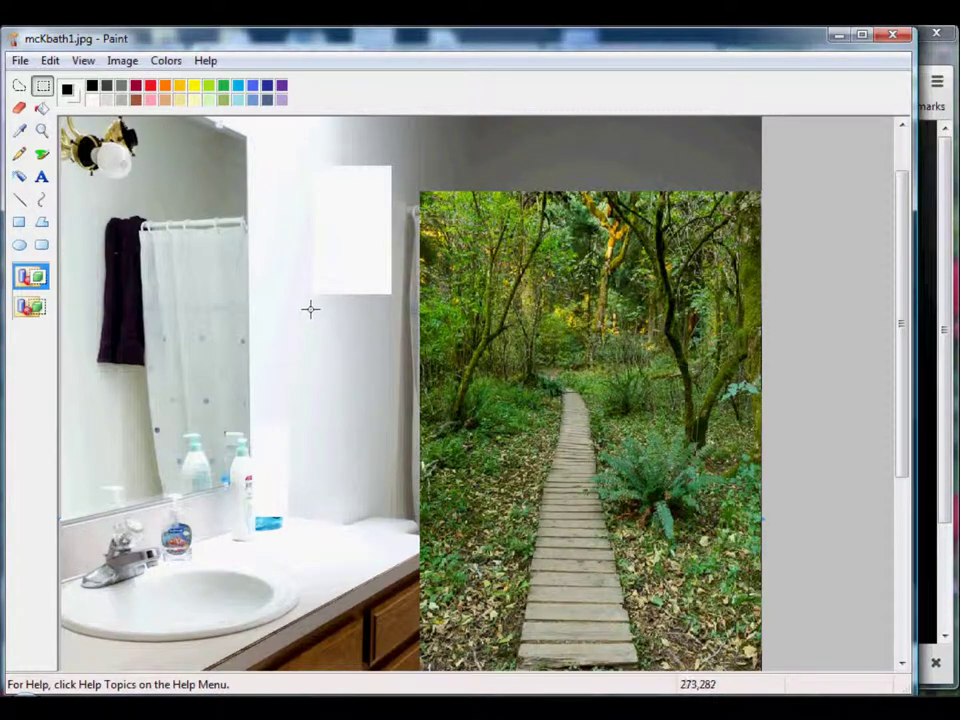
Step: Copy a clean stretch of wall and paste it over the first white patch
{"action": "left_click_drag", "start_coordinate": [312, 306], "coordinate": [393, 459]}
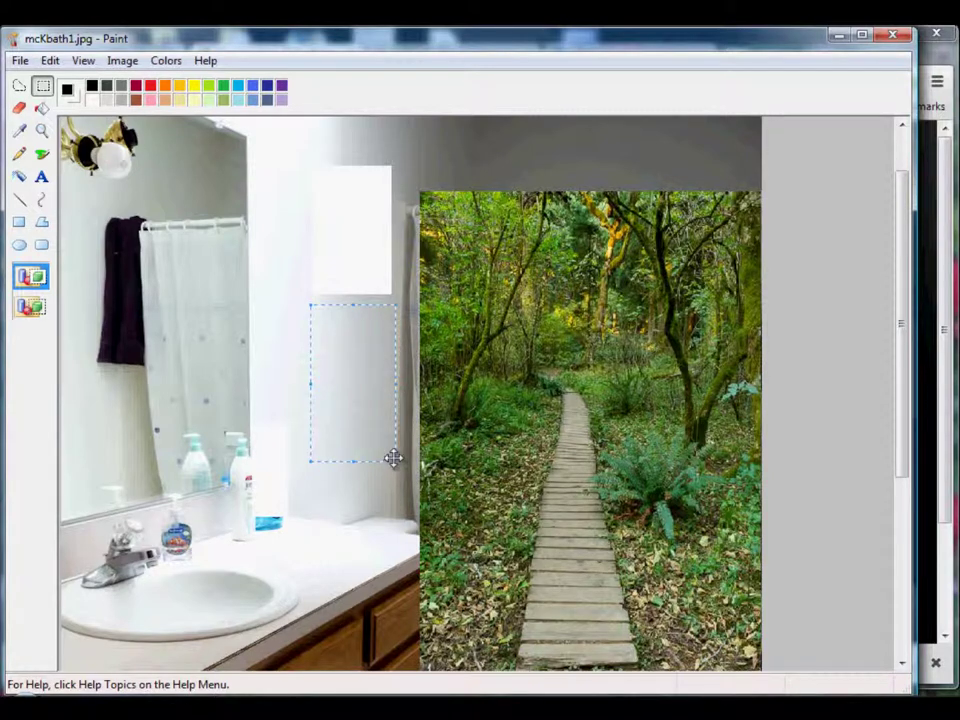
{"action": "left_click", "coordinate": [48, 60]}
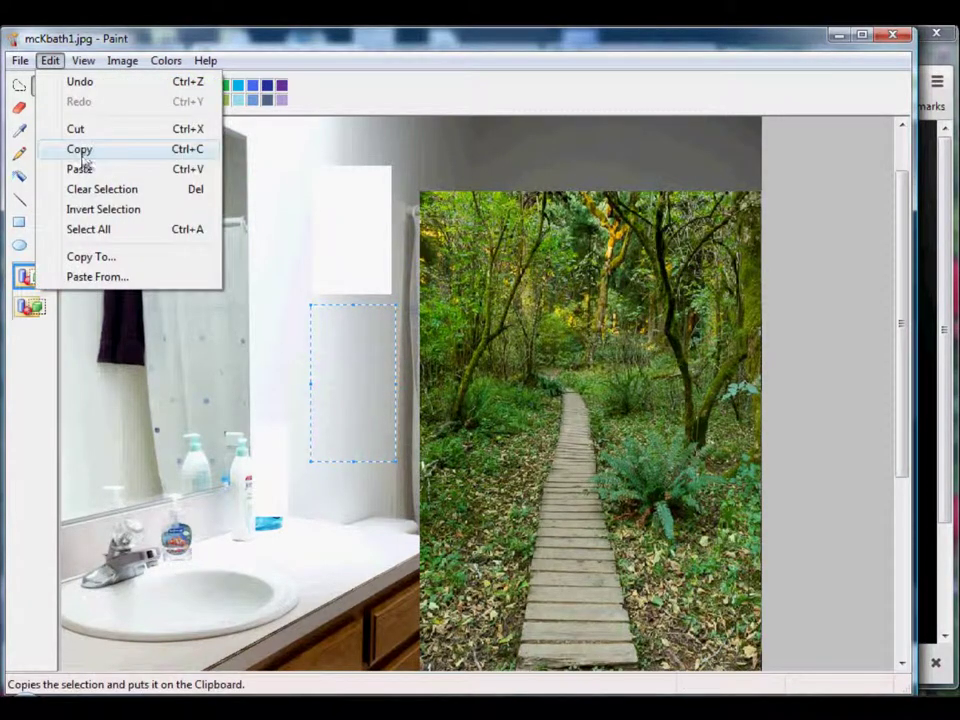
{"action": "left_click", "coordinate": [50, 60]}
{"action": "left_click", "coordinate": [48, 60]}
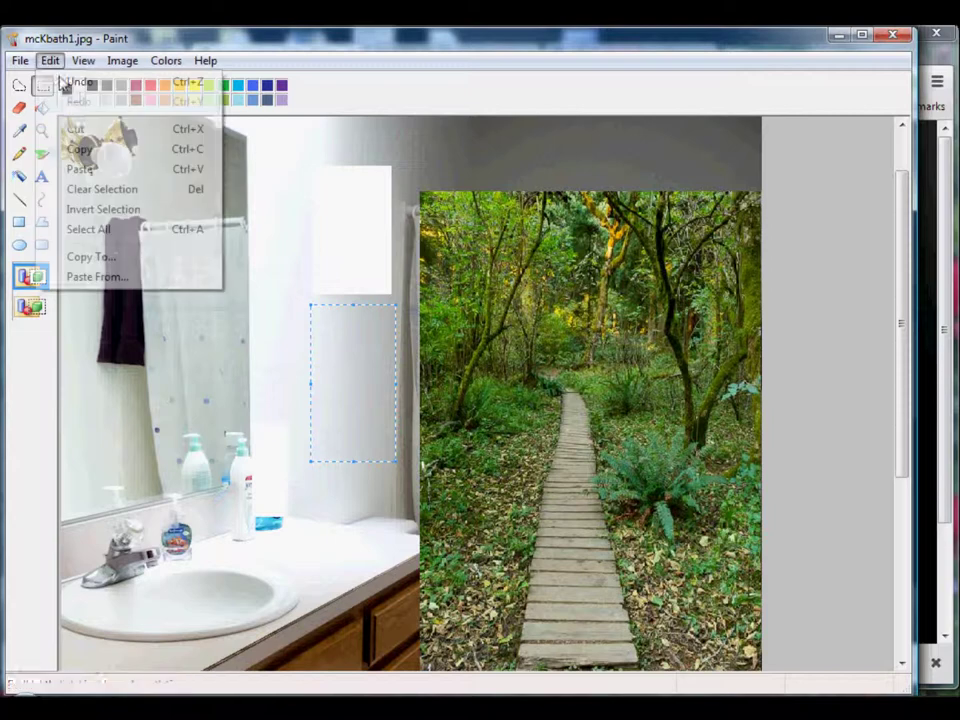
{"action": "left_click", "coordinate": [80, 167]}
{"action": "left_click_drag", "start_coordinate": [85, 164], "coordinate": [337, 210]}
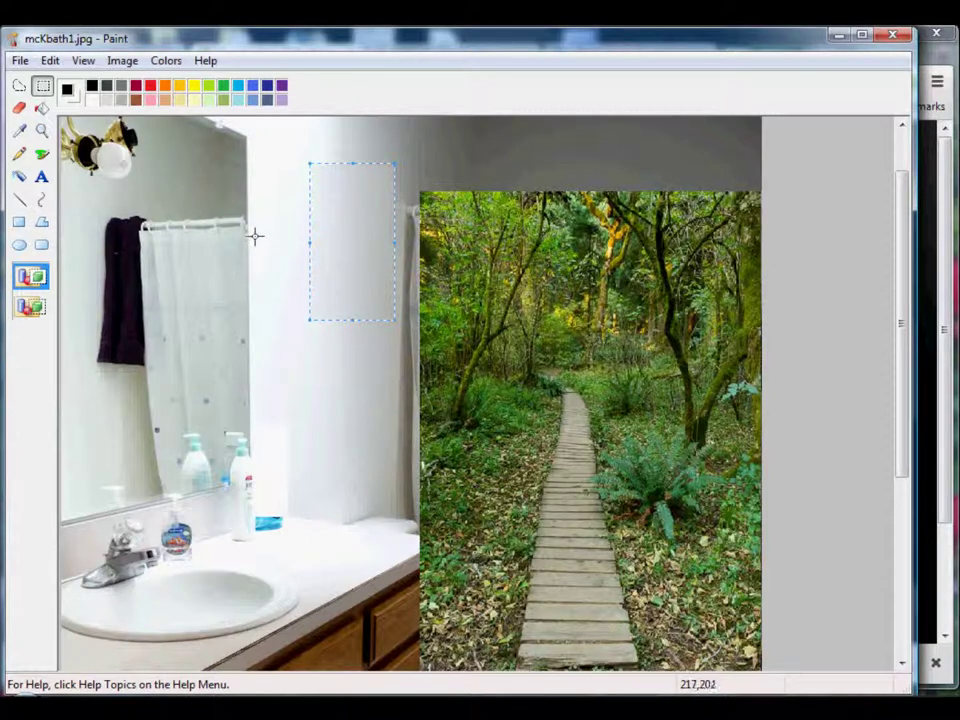
Step: Copy a narrow wall strip and paste two copies over the remaining patches
{"action": "left_click_drag", "start_coordinate": [251, 237], "coordinate": [295, 382]}
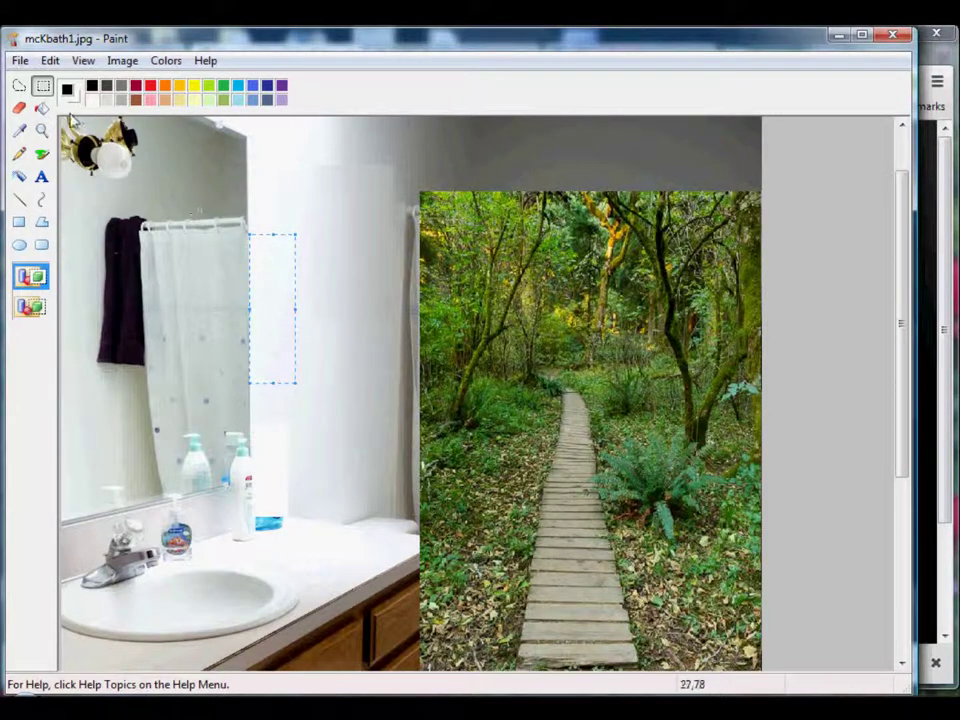
{"action": "left_click", "coordinate": [48, 61]}
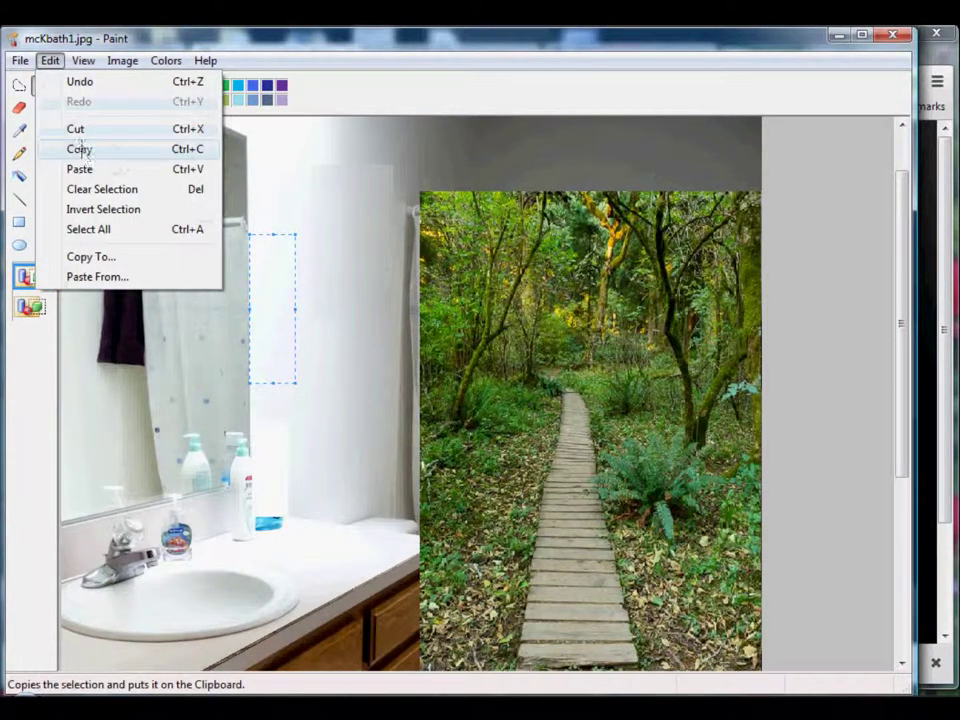
{"action": "left_click", "coordinate": [79, 149]}
{"action": "left_click", "coordinate": [48, 61]}
{"action": "left_click", "coordinate": [80, 168]}
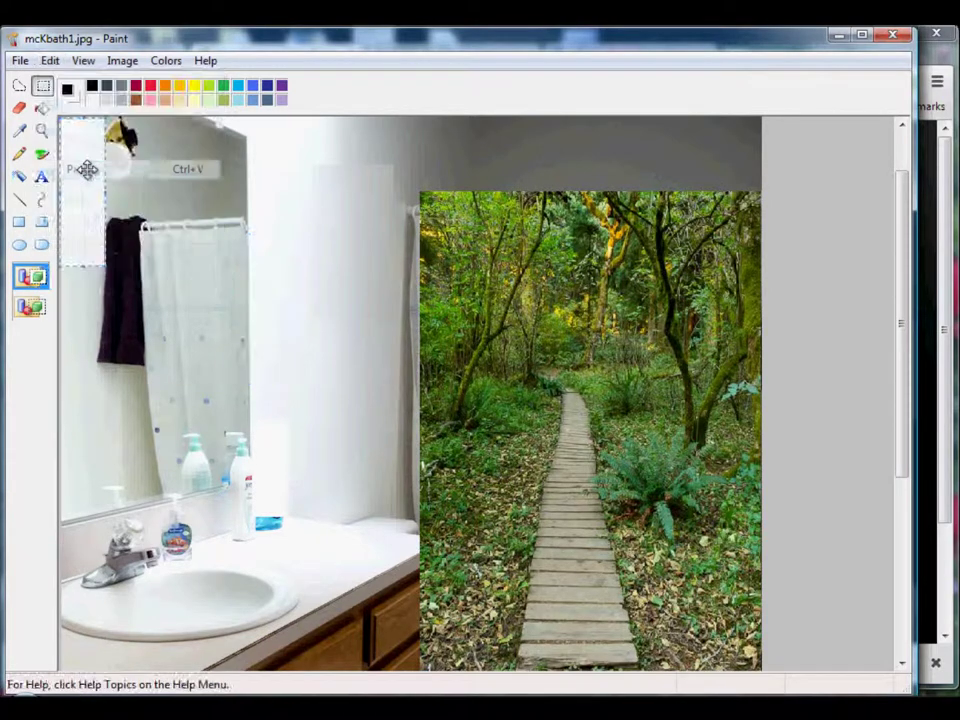
{"action": "left_click_drag", "start_coordinate": [81, 165], "coordinate": [272, 420]}
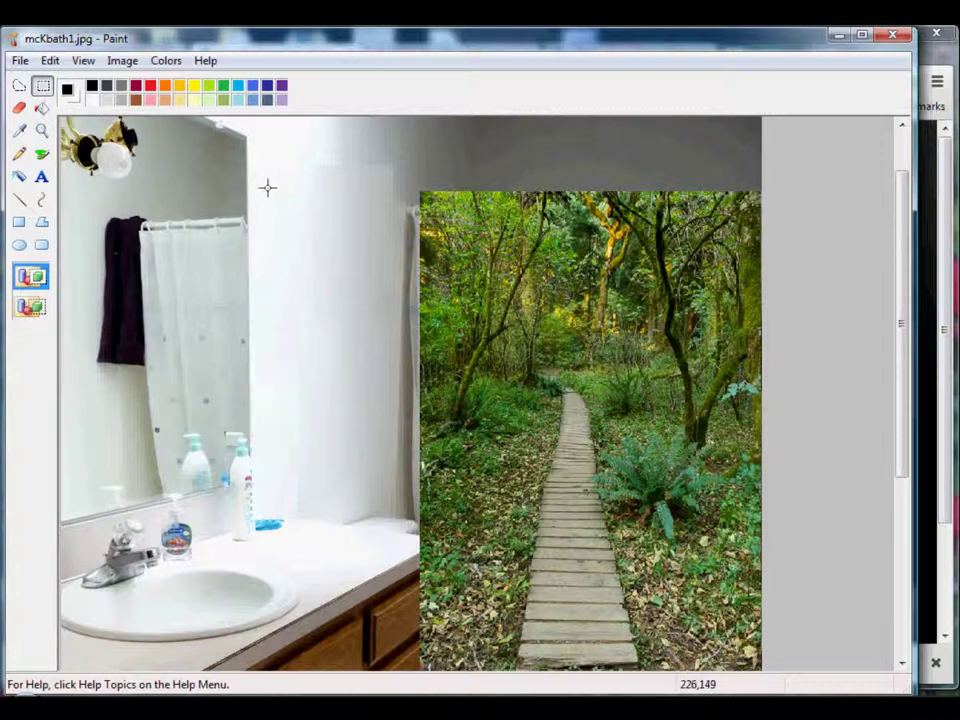
{"action": "left_click", "coordinate": [50, 60]}
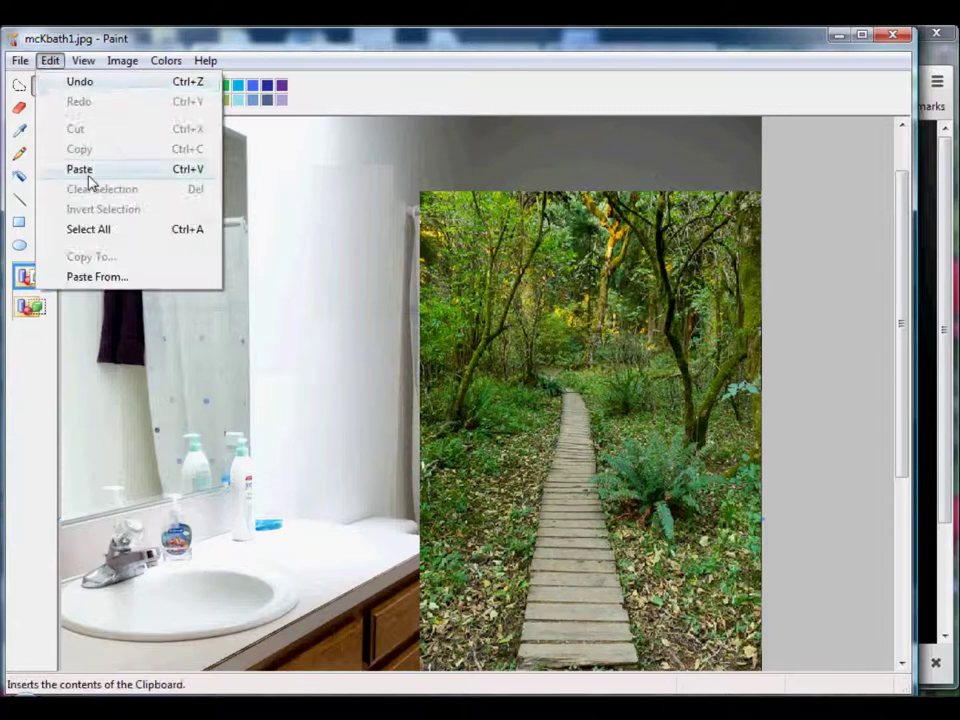
{"action": "left_click", "coordinate": [89, 175]}
{"action": "left_click_drag", "start_coordinate": [107, 182], "coordinate": [291, 316]}
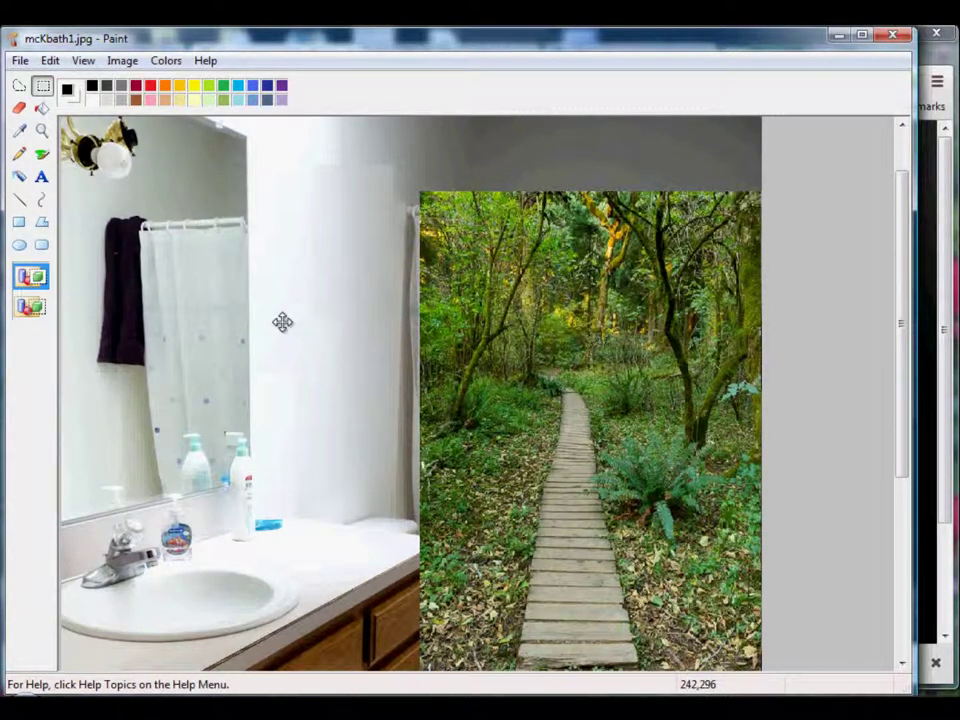
{"action": "left_click_drag", "start_coordinate": [282, 321], "coordinate": [275, 321]}
Step: Save the edited photo as mcKbath1withCurtain1.jpg, keeping the JPEG type
{"action": "left_click", "coordinate": [20, 61]}
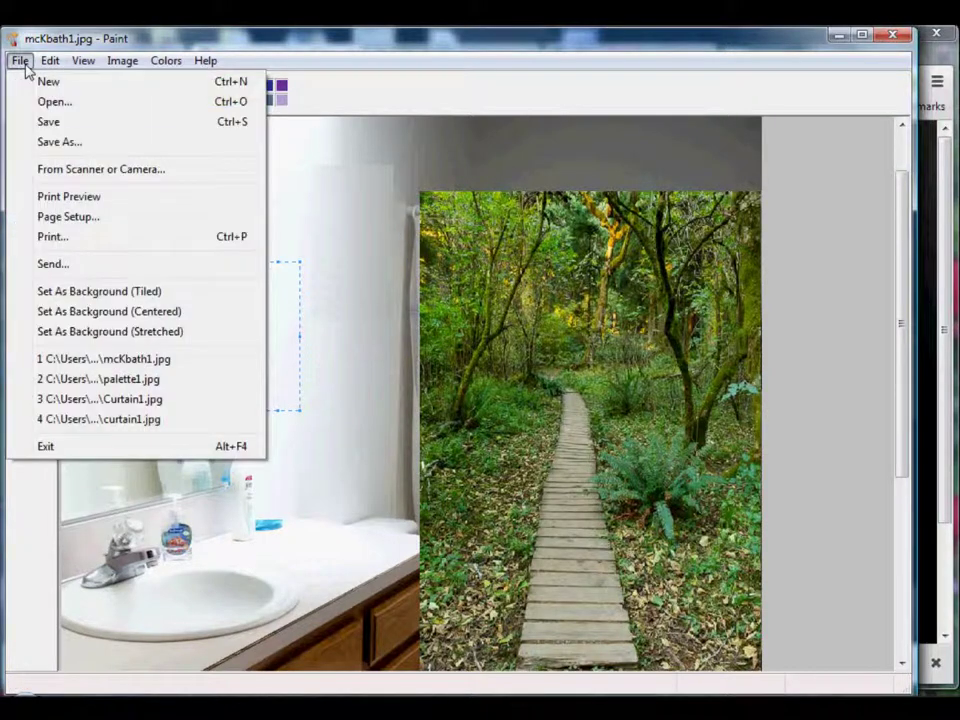
{"action": "left_click", "coordinate": [321, 315]}
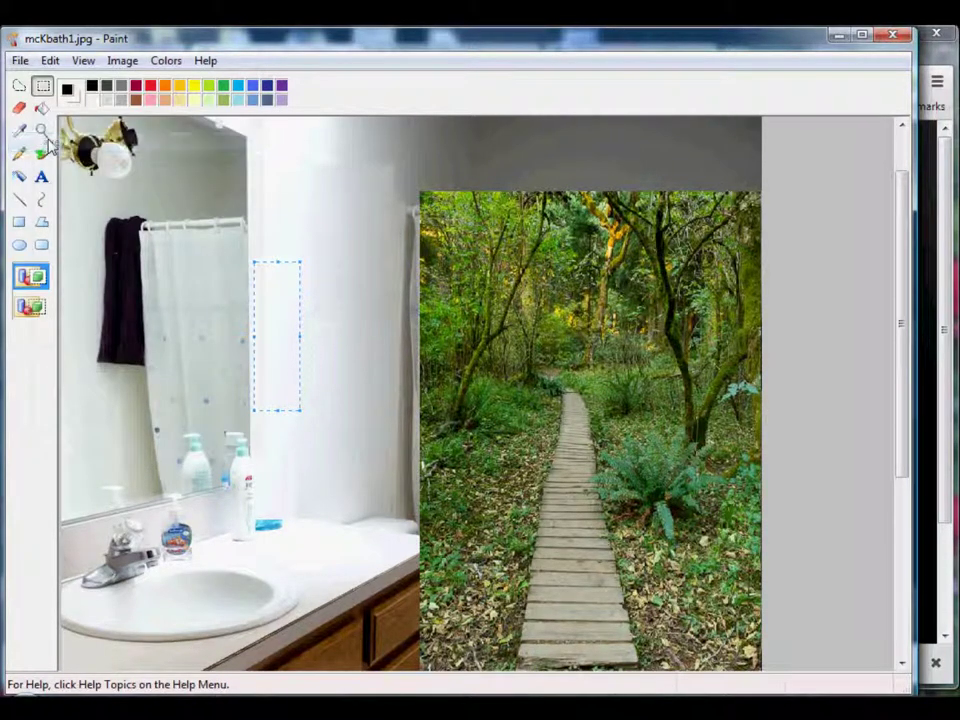
{"action": "left_click", "coordinate": [326, 316]}
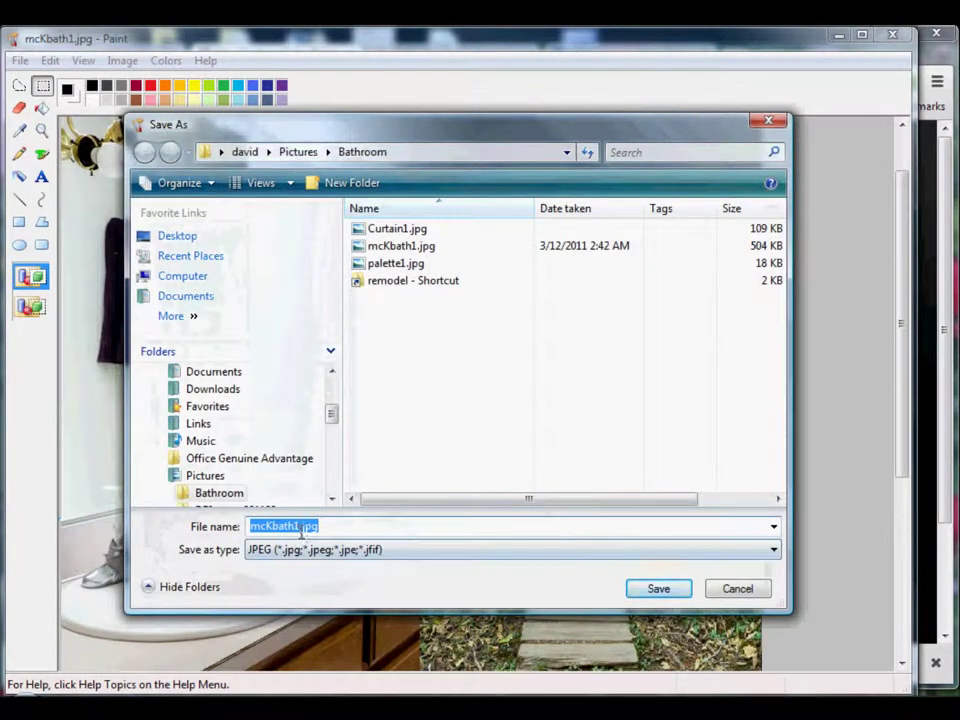
{"action": "left_click", "coordinate": [300, 527]}
{"action": "type", "text": "w"}
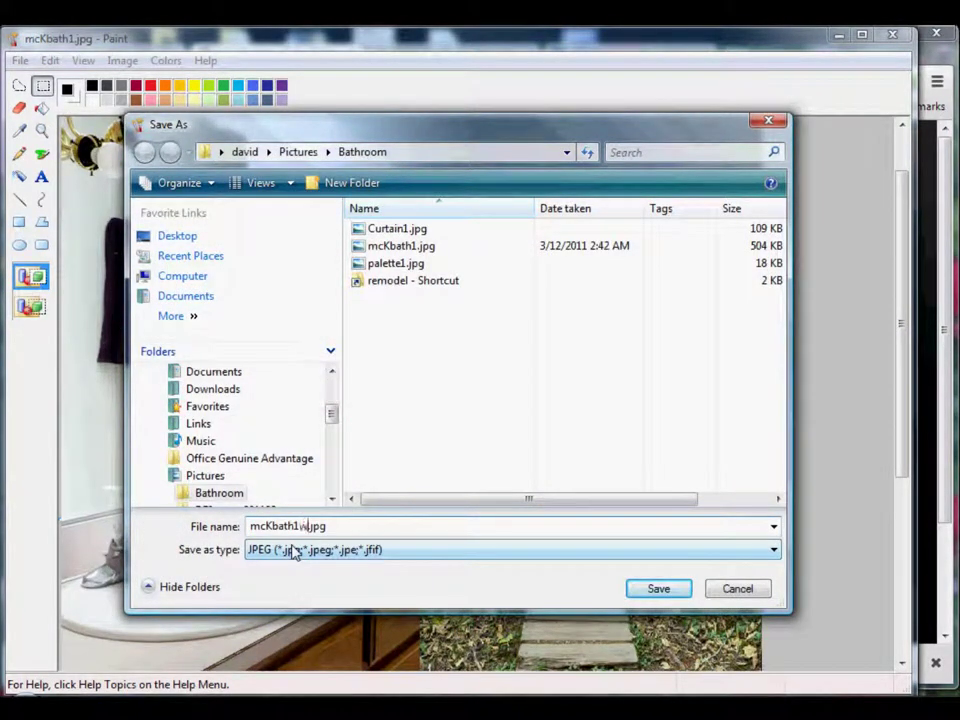
{"action": "type", "text": "ith"}
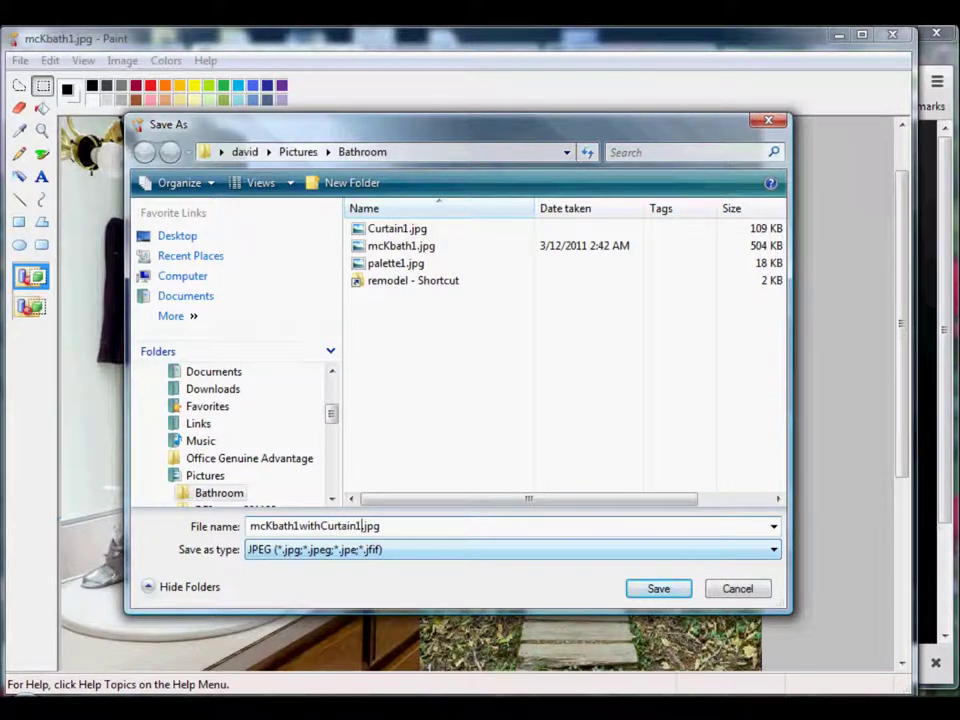
{"action": "type", "text": "Curtain1"}
{"action": "key", "text": "Return"}
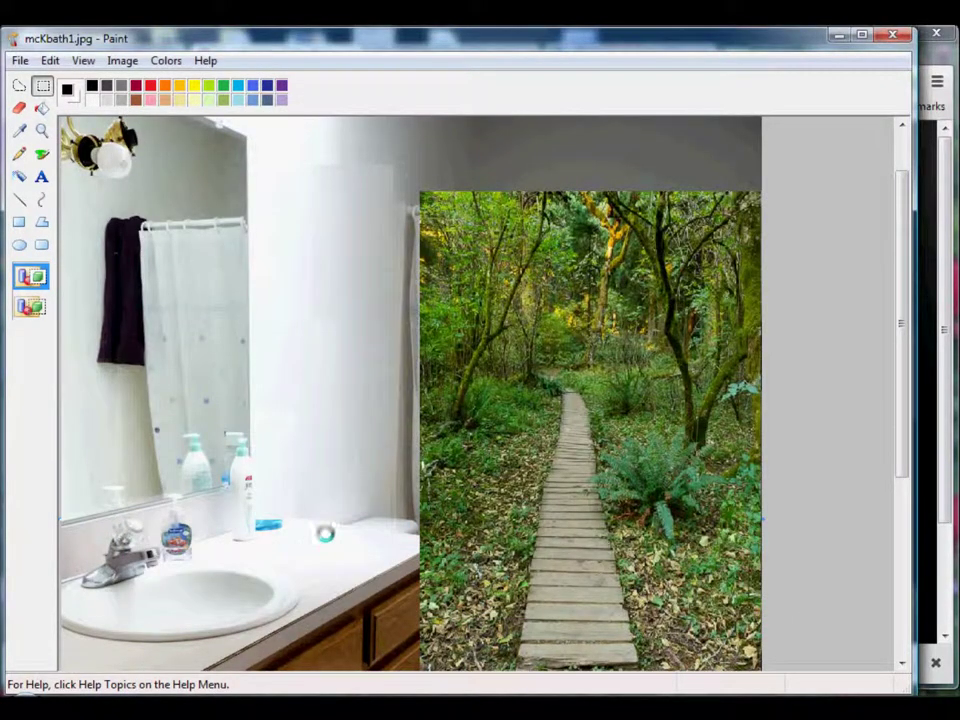